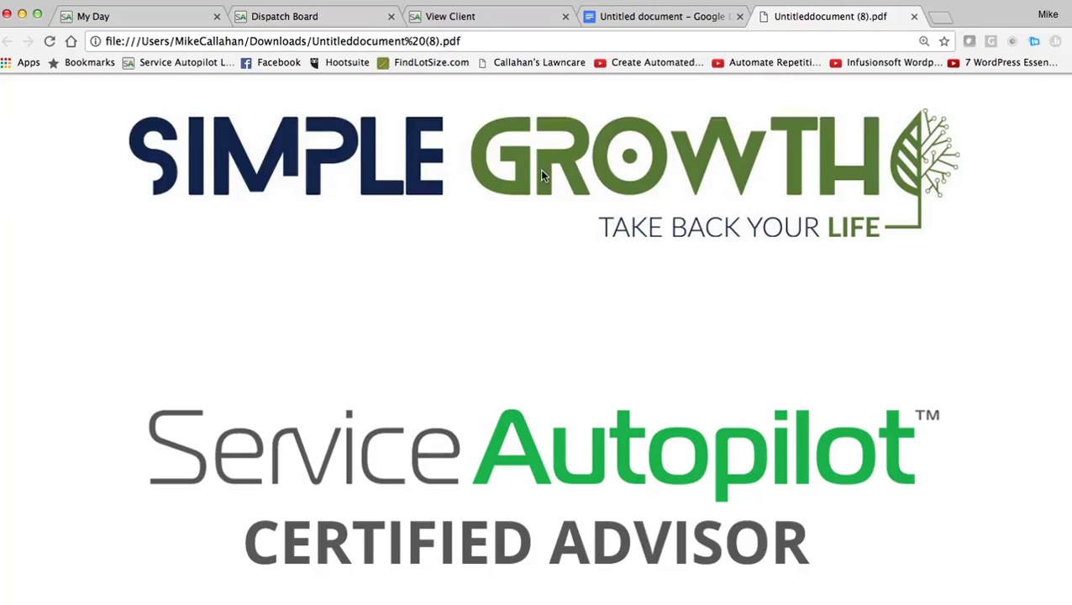
# - Switch to the dispatch board and open the client record of the first automation test job
pyautogui.moveTo(481, 148)
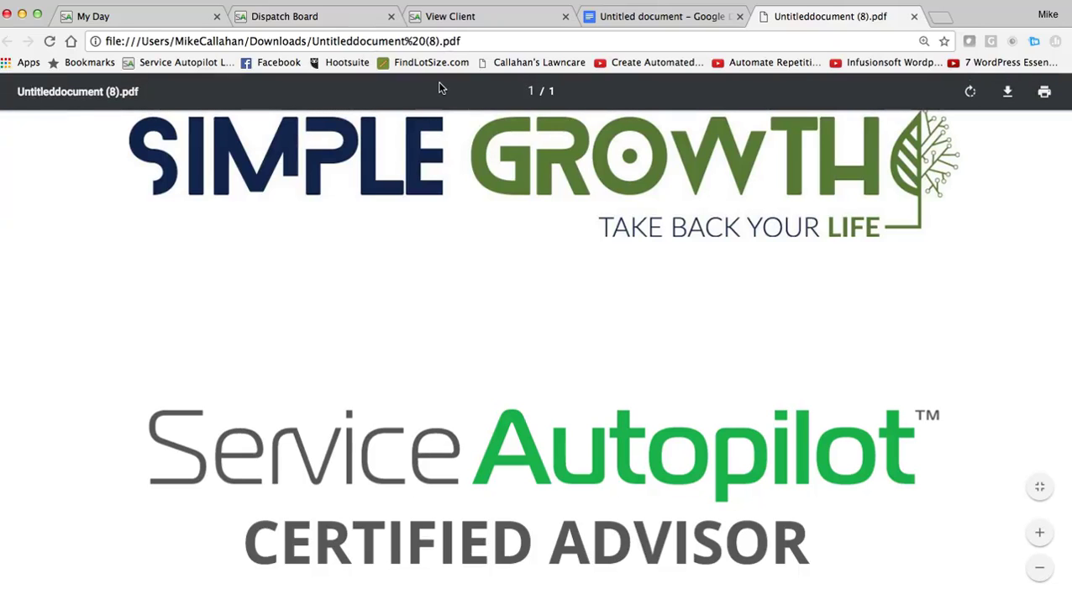
pyautogui.click(320, 21)
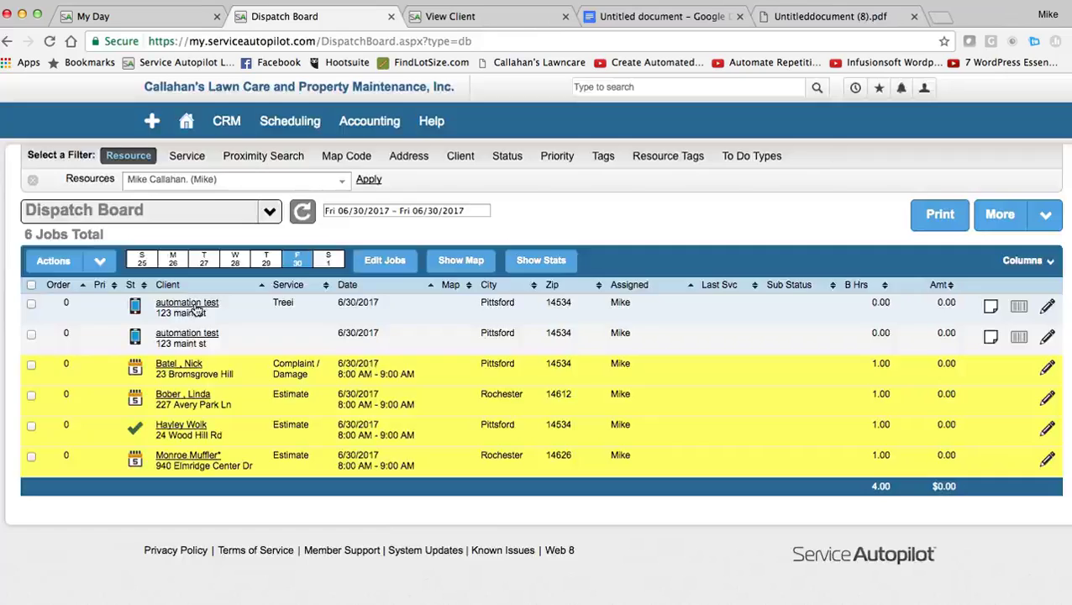
pyautogui.click(194, 307)
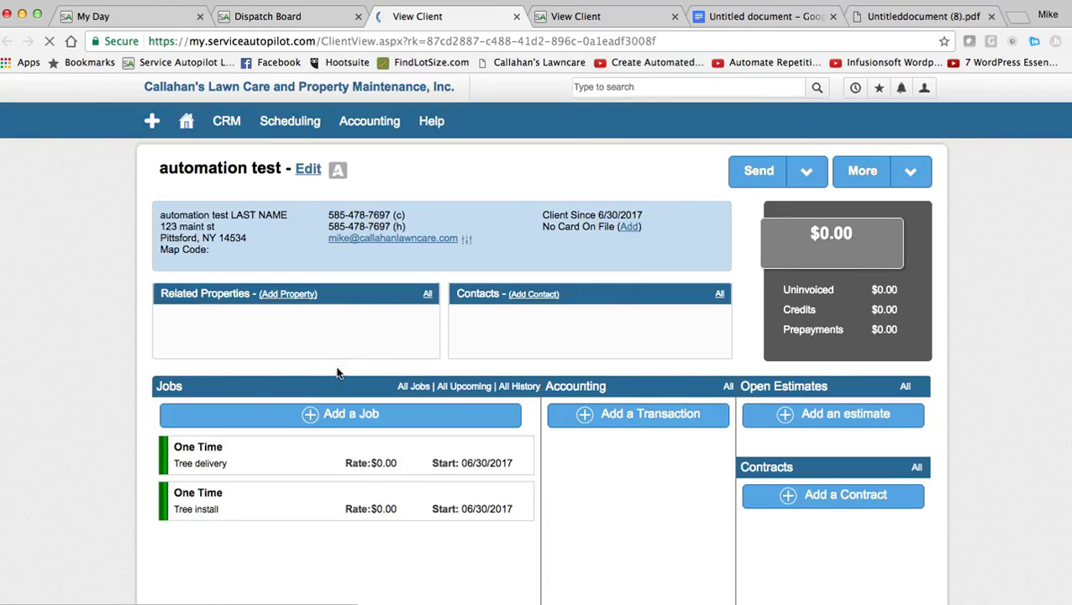
# - Start a new one-time job for the automation test client with Tree delivery as the service
pyautogui.scroll(-2, 336, 374)
pyautogui.click(344, 376)
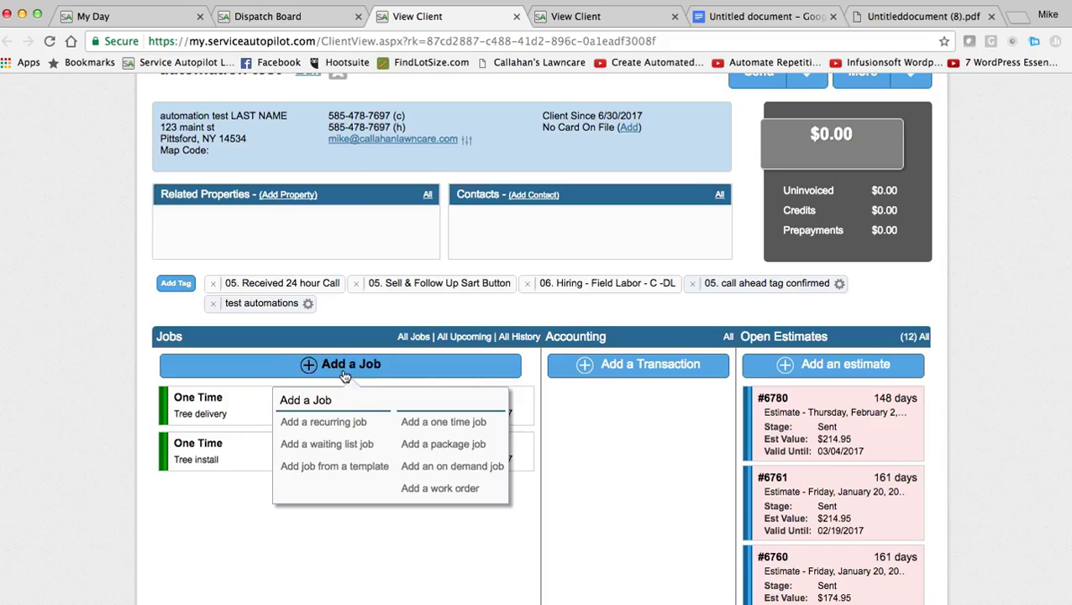
pyautogui.click(453, 424)
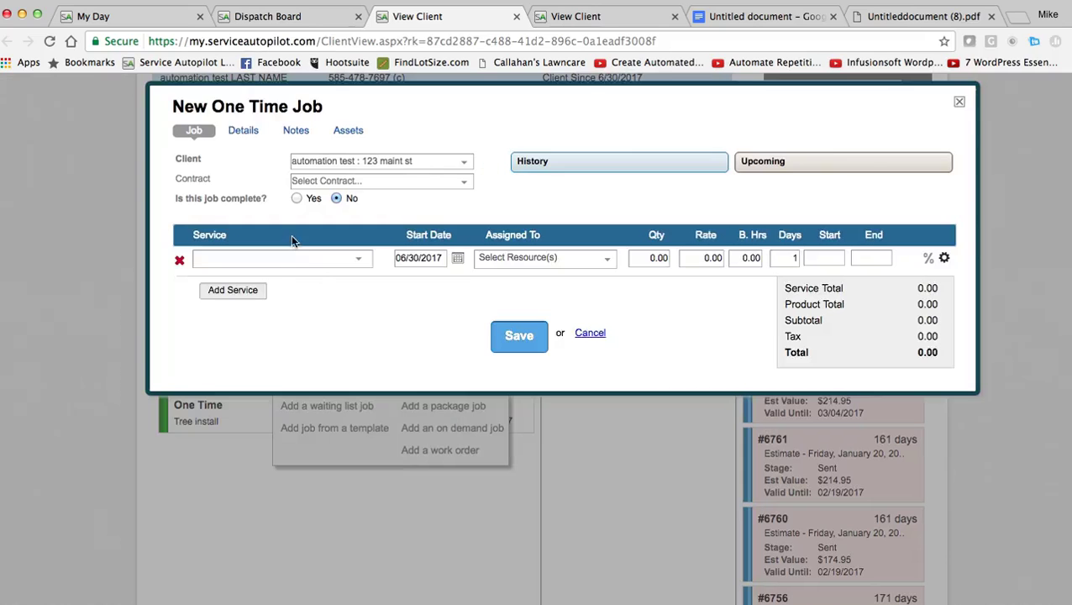
pyautogui.click(276, 258)
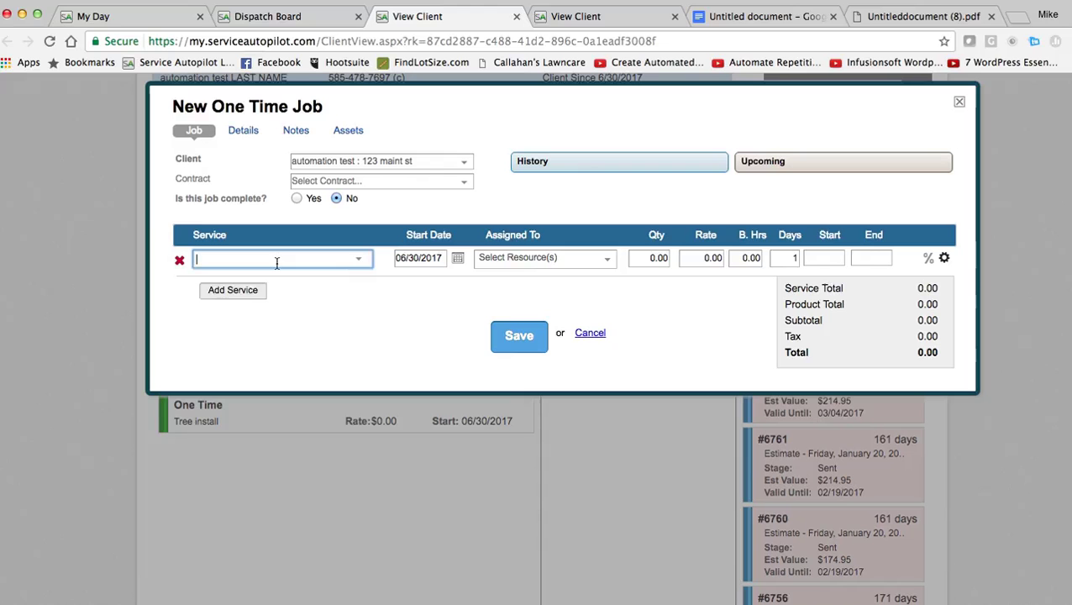
pyautogui.write('tree')
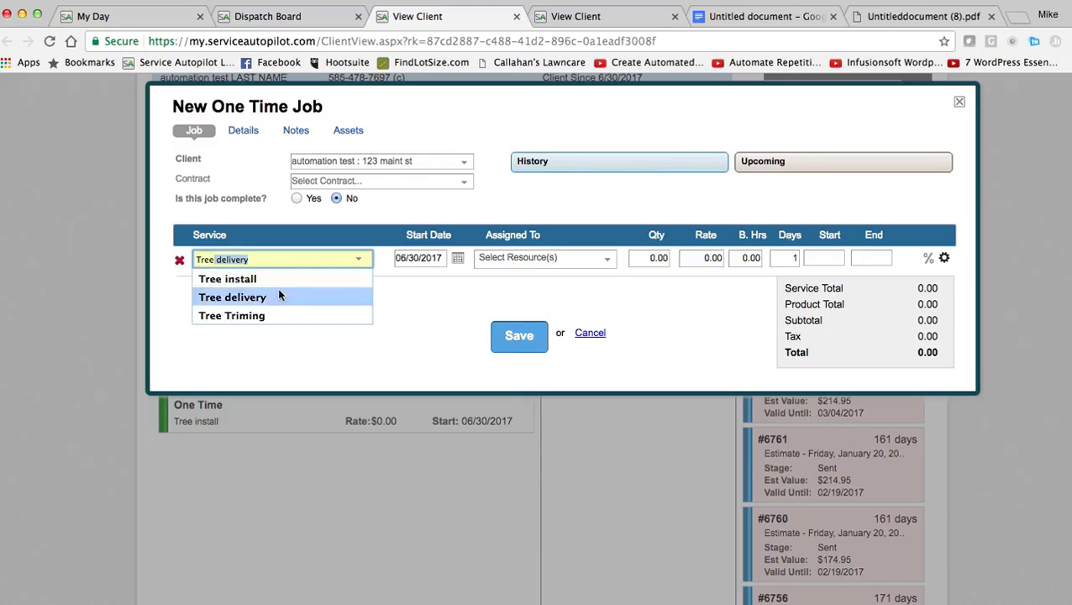
pyautogui.click(278, 296)
# - Assign the Tree delivery job to the employee found by first name and save the job
pyautogui.click(515, 257)
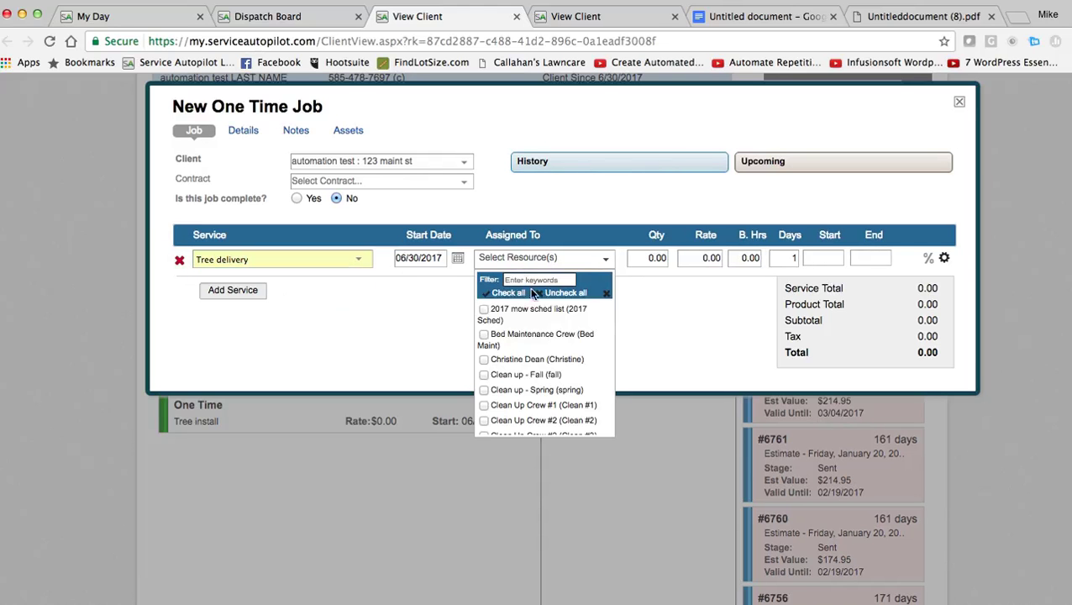
pyautogui.click(535, 284)
pyautogui.write('mike')
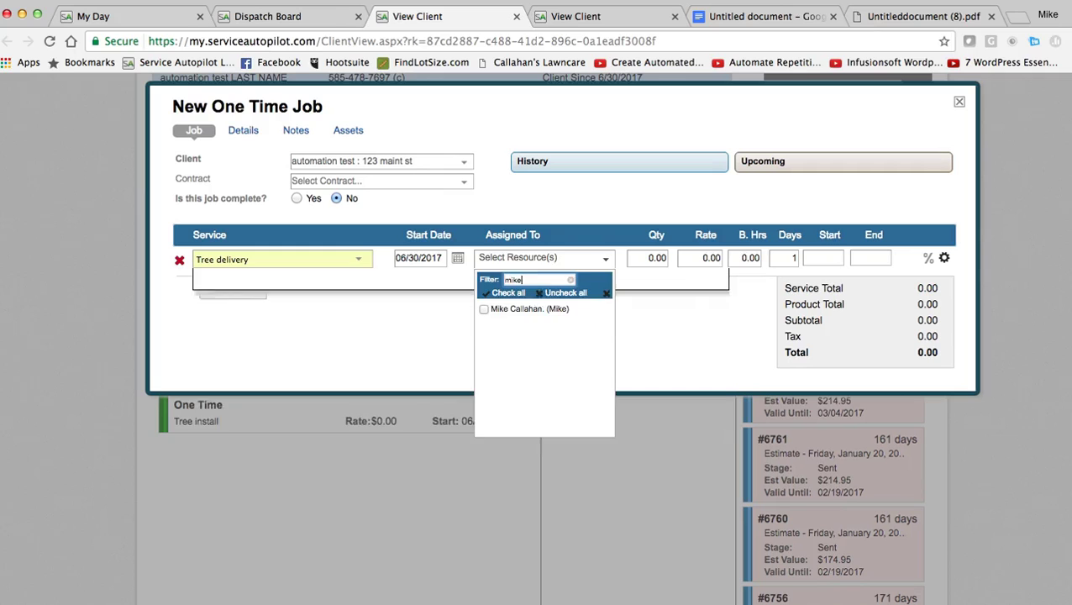
pyautogui.click(536, 308)
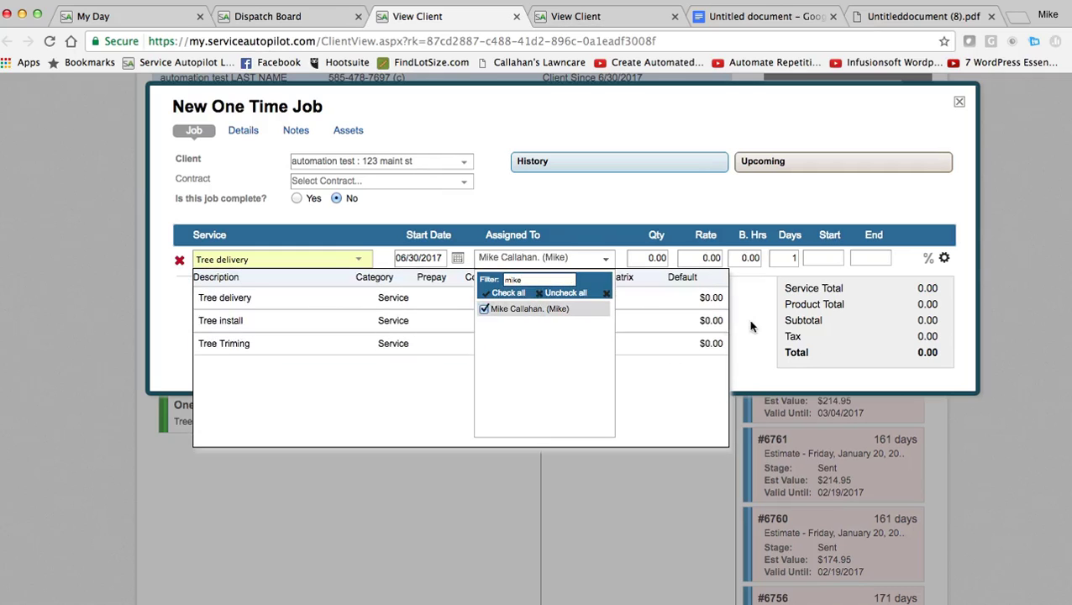
pyautogui.click(751, 325)
pyautogui.click(518, 335)
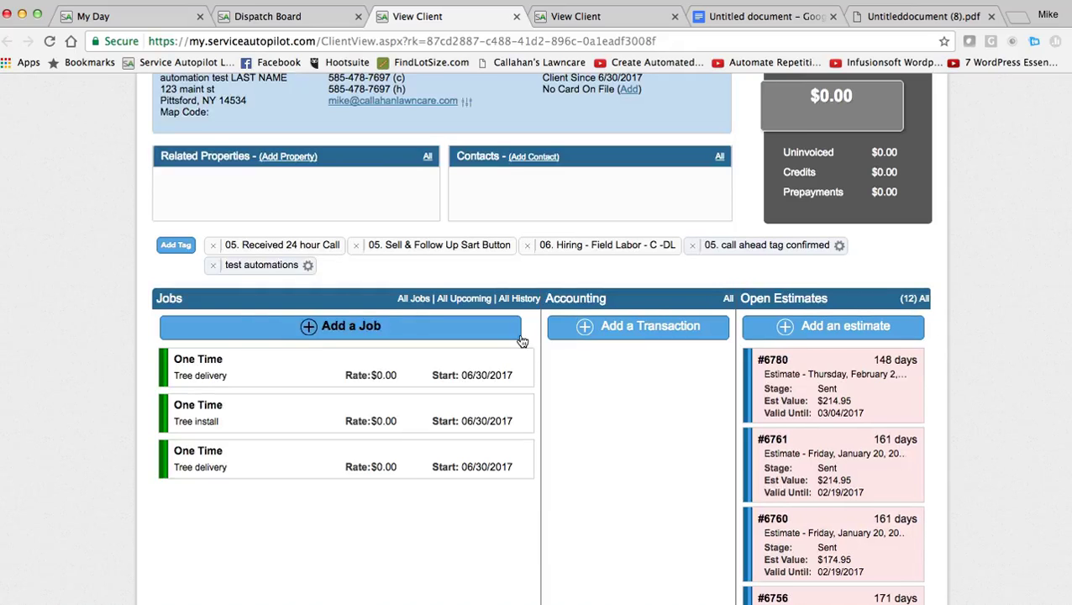
# - Return to the dispatch board and filter its jobs by resource to those of the assigned employee
pyautogui.scroll(3, 512, 349)
pyautogui.click(290, 122)
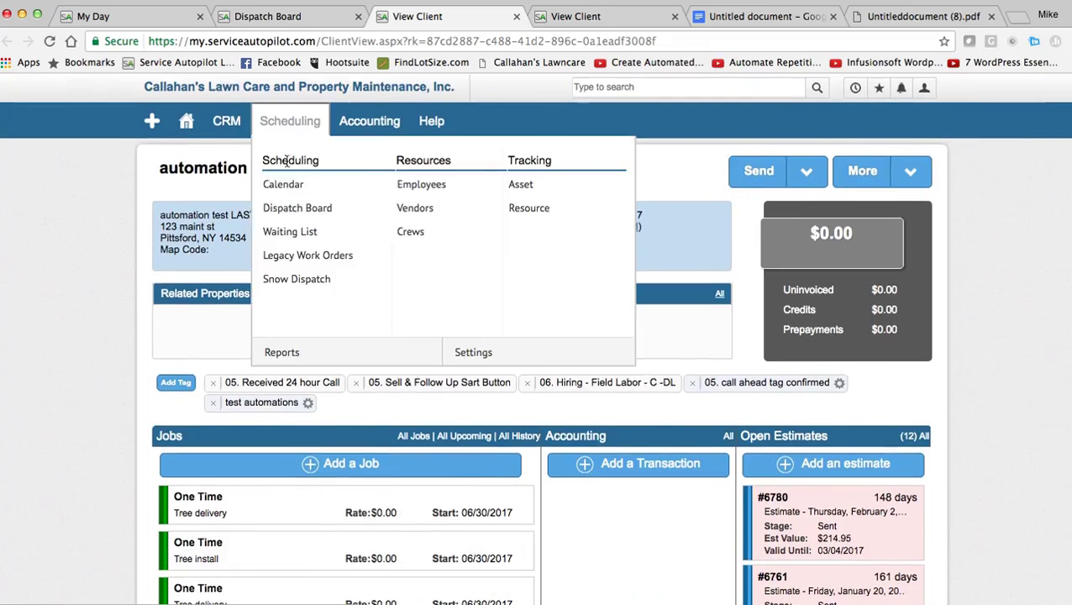
pyautogui.click(284, 209)
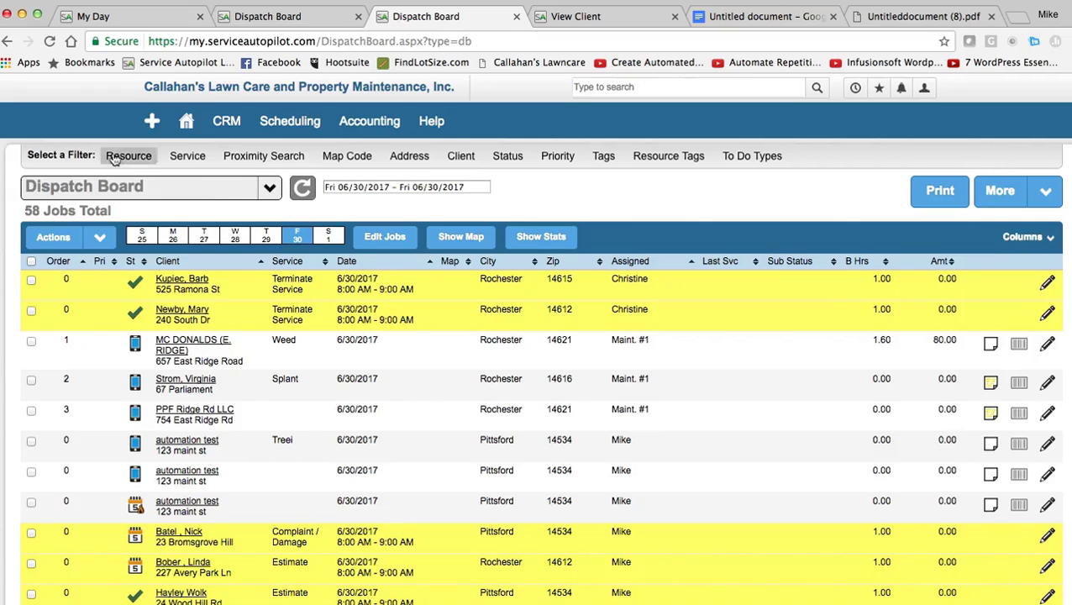
pyautogui.click(136, 162)
pyautogui.click(141, 181)
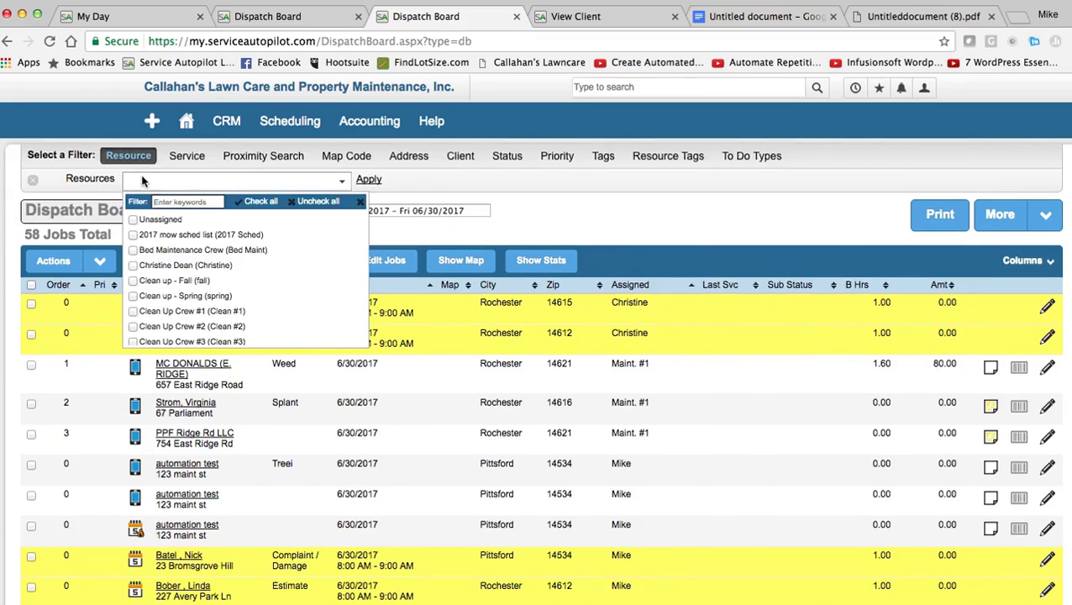
pyautogui.click(165, 201)
pyautogui.write('mike')
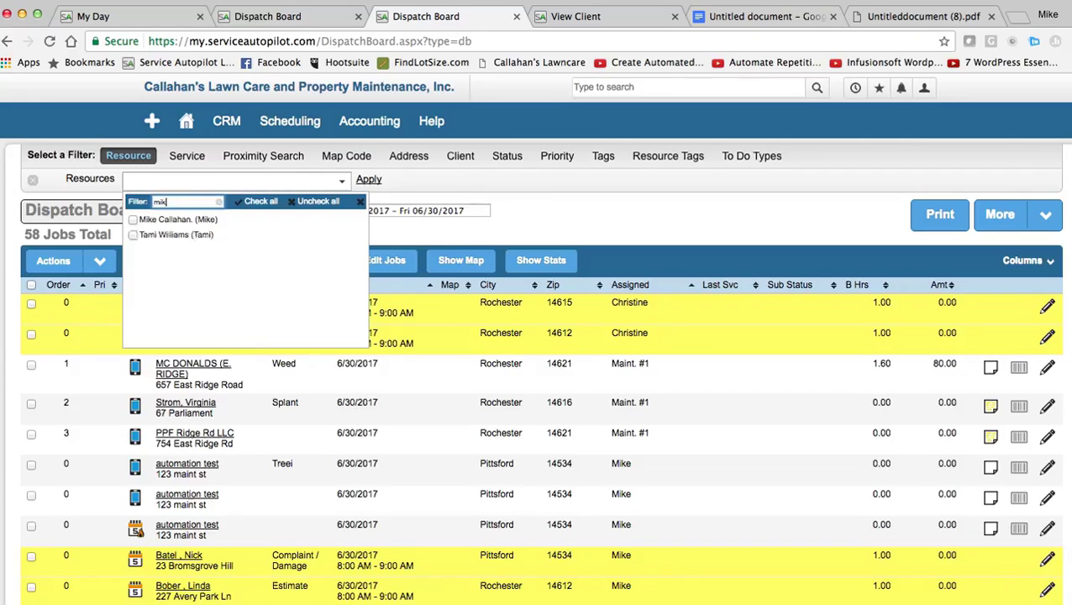
pyautogui.click(160, 220)
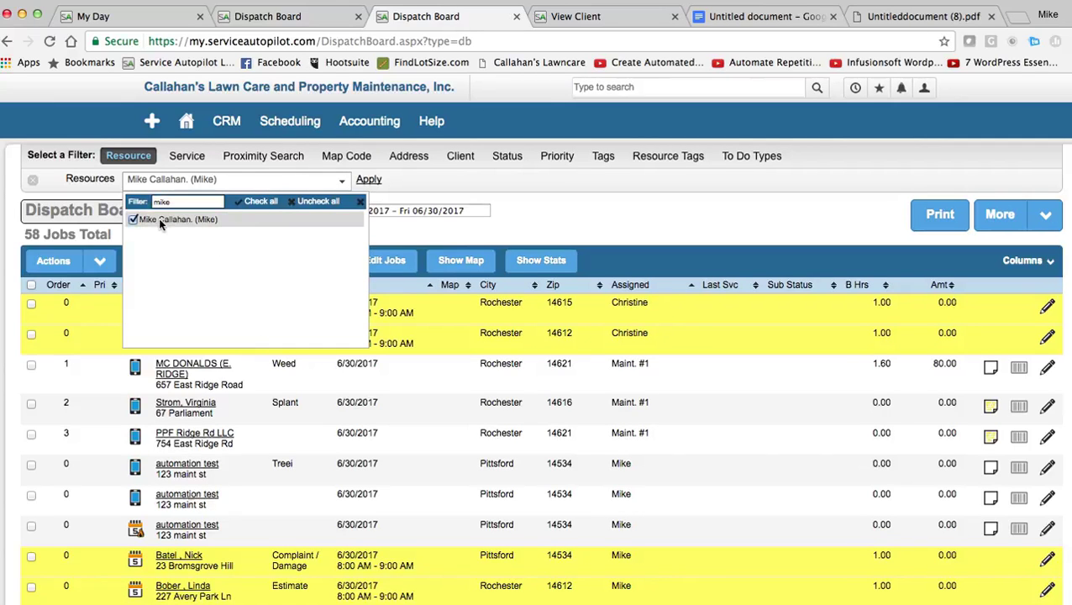
pyautogui.click(377, 180)
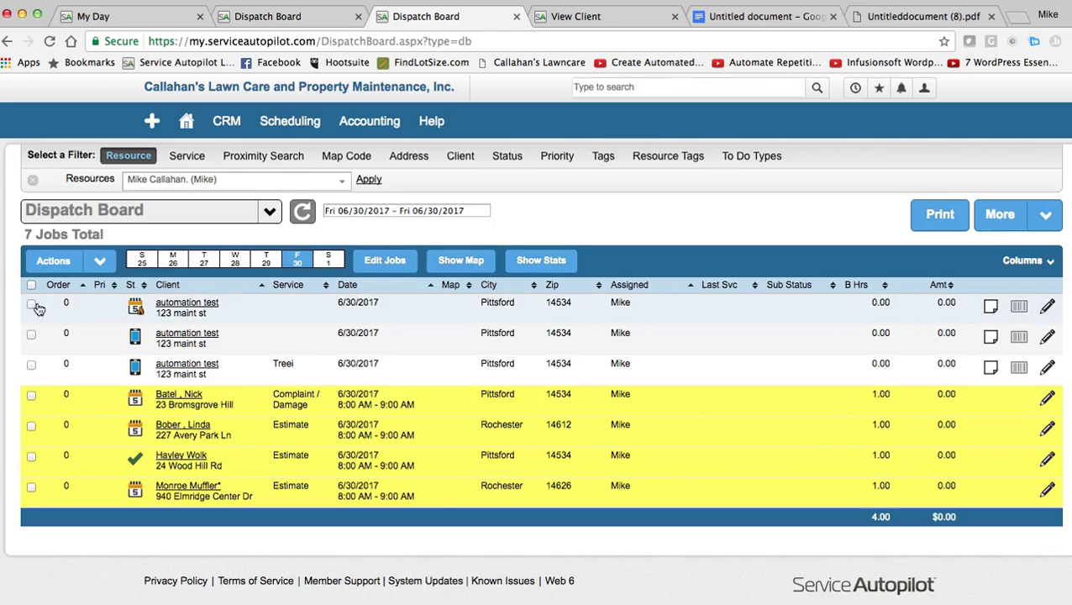
# - Dispatch the newly added automation test job
pyautogui.click(101, 261)
pyautogui.click(91, 314)
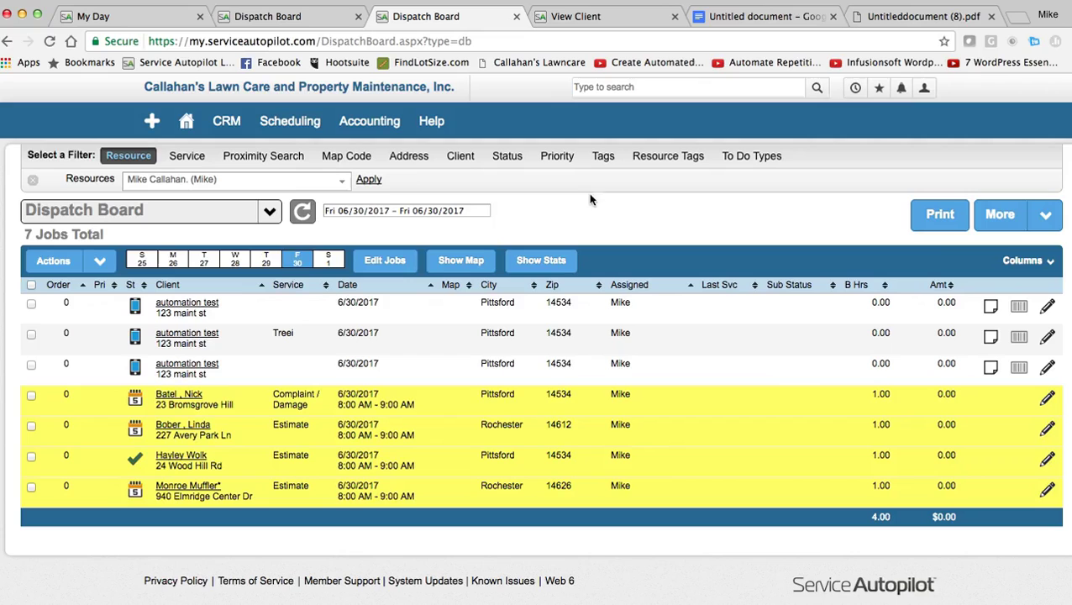
# - Open the alert about the text message reply from the automation test client
pyautogui.click(902, 89)
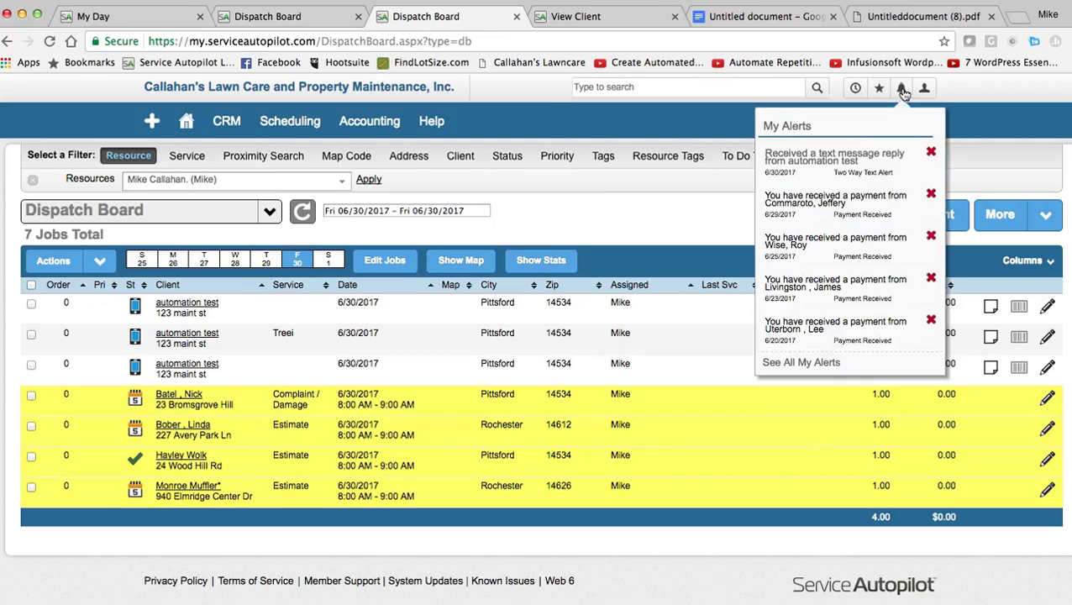
pyautogui.click(809, 163)
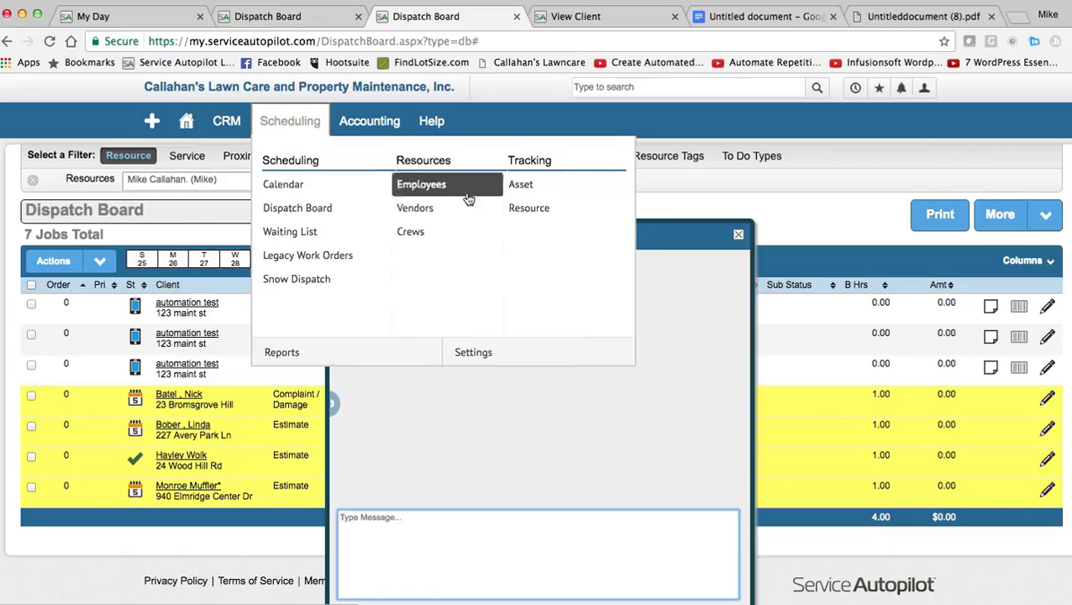
# - Open Test Automation and review the start triggers and stop conditions of its call ahead sequence, leaving the rules unsaved
pyautogui.moveTo(229, 127)
pyautogui.click(463, 190)
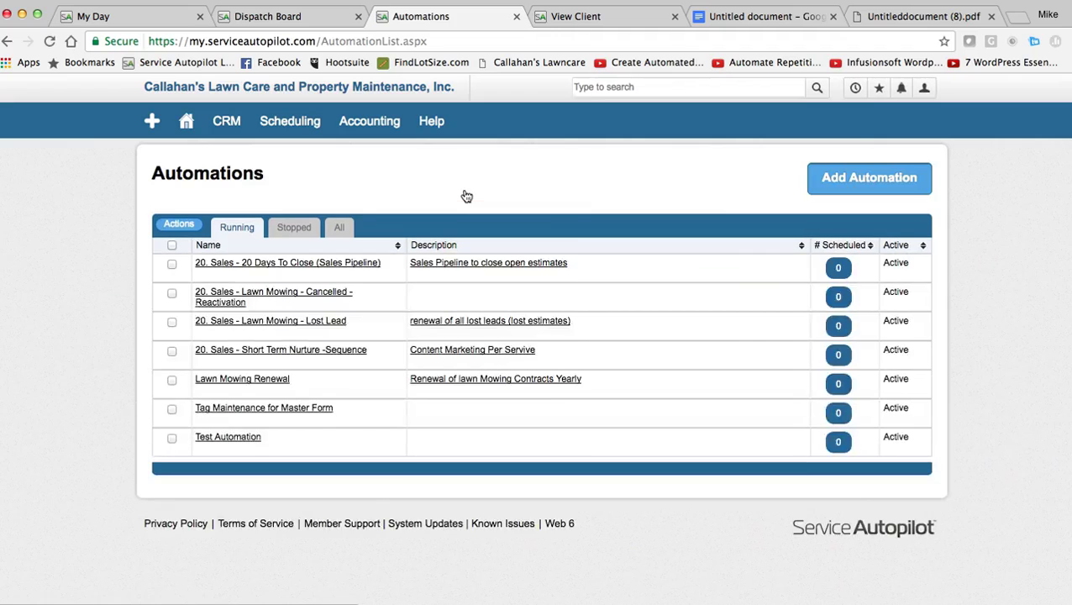
pyautogui.click(245, 440)
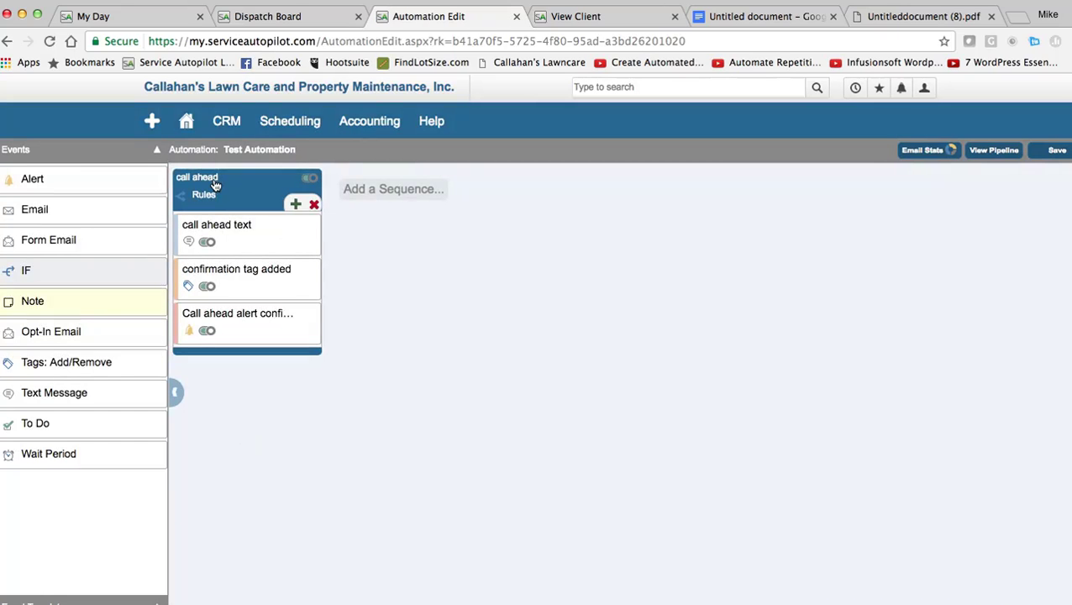
pyautogui.click(215, 181)
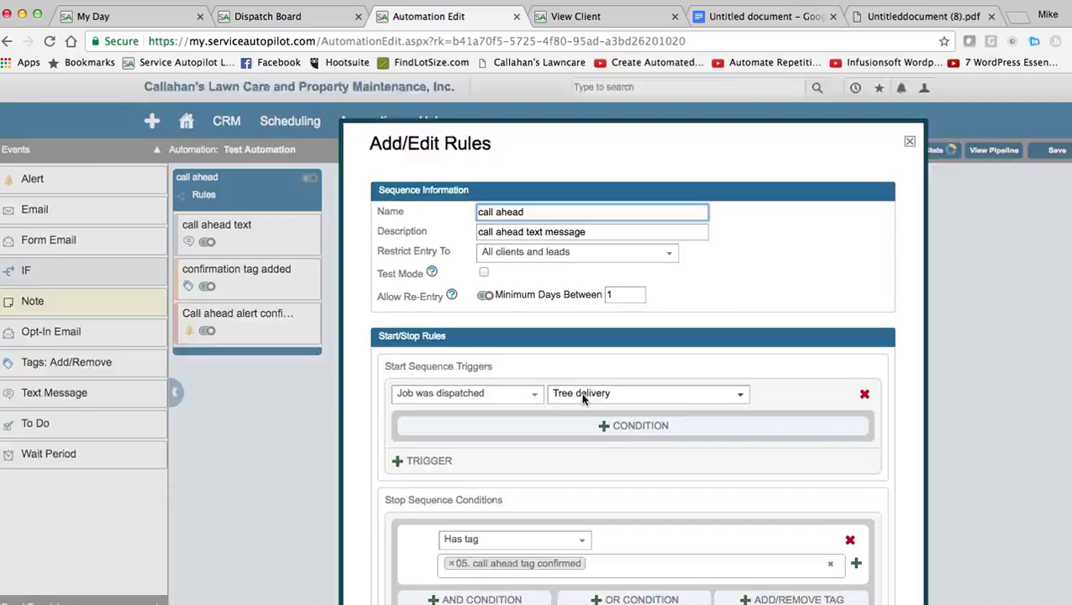
pyautogui.scroll(-3, 582, 397)
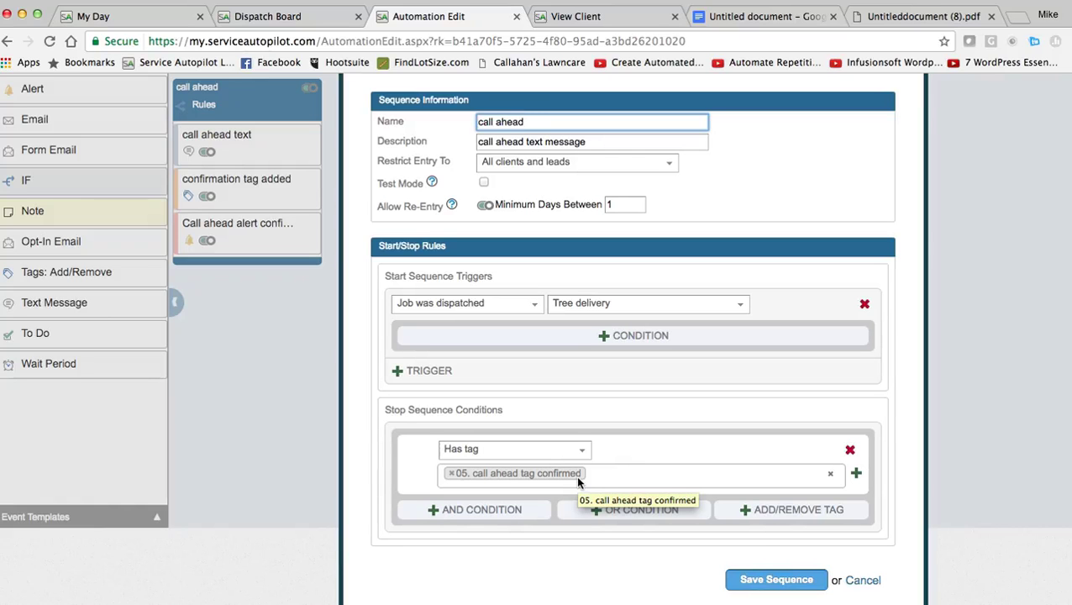
pyautogui.click(861, 580)
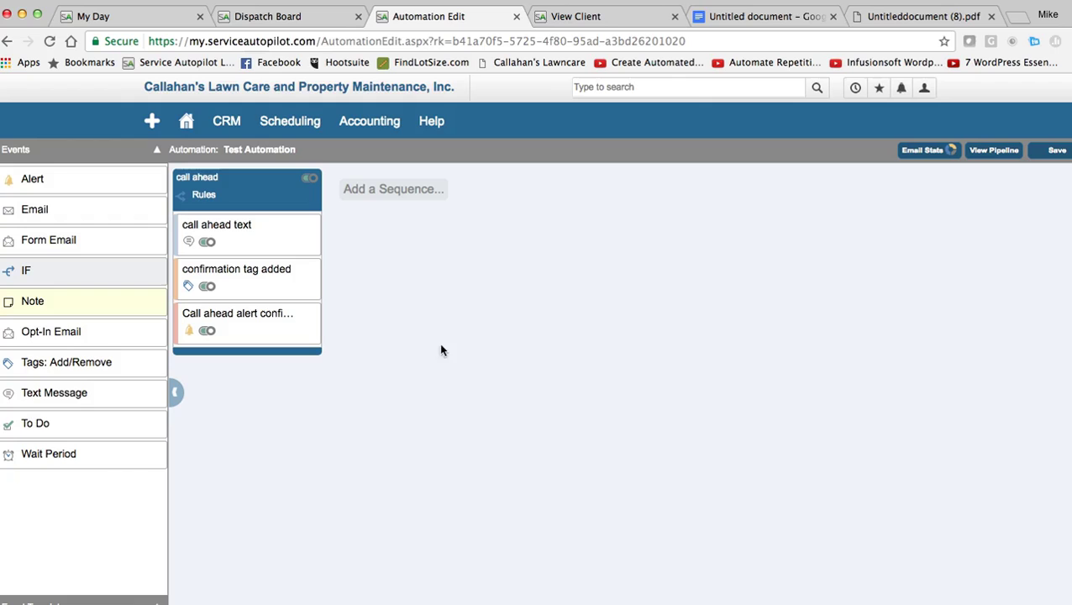
# - Review the general settings and the response rules of the call ahead text event
pyautogui.moveTo(263, 227)
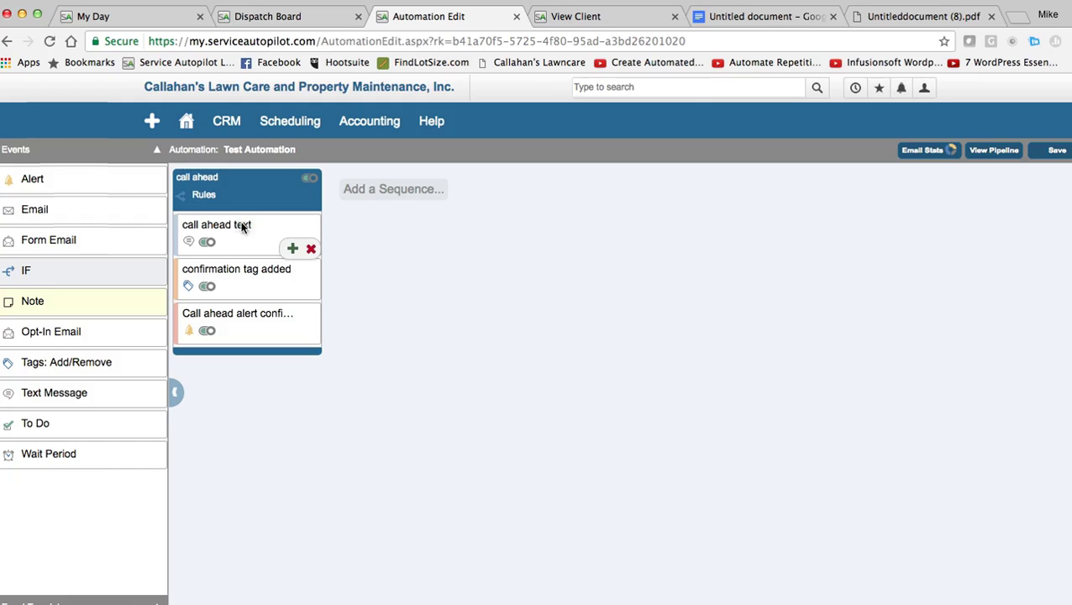
pyautogui.click(243, 229)
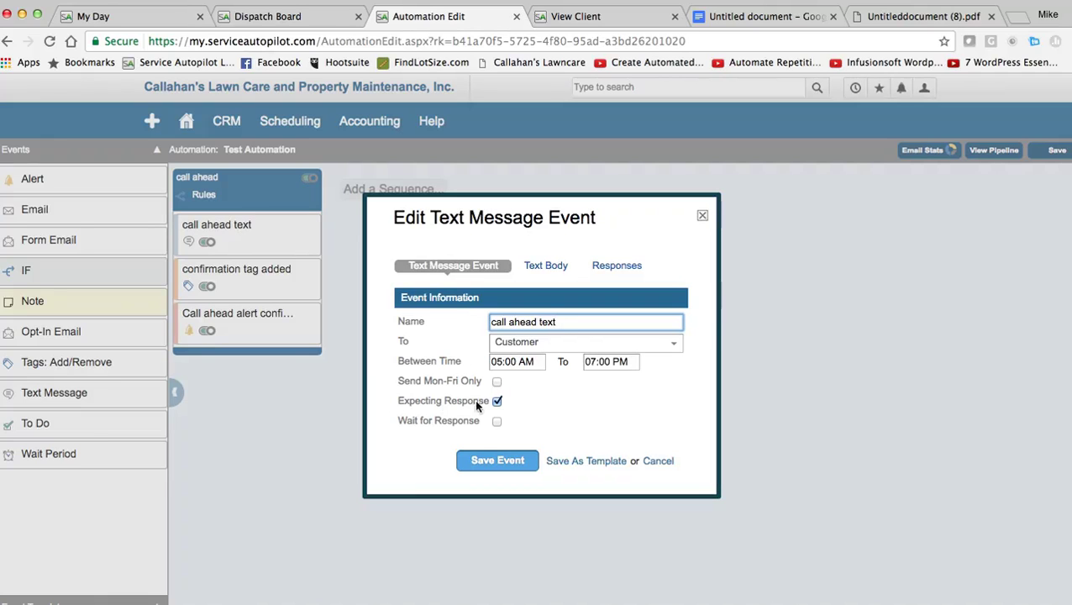
pyautogui.click(614, 266)
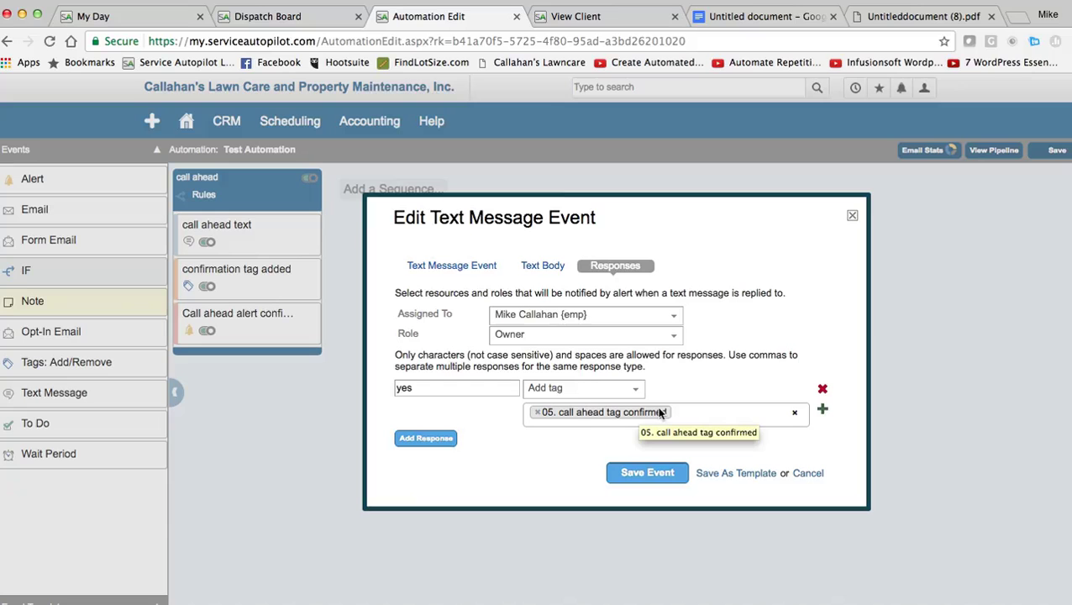
# - Try adding a "no" response with the Add tag response type to the call ahead text event
pyautogui.click(409, 440)
pyautogui.click(417, 439)
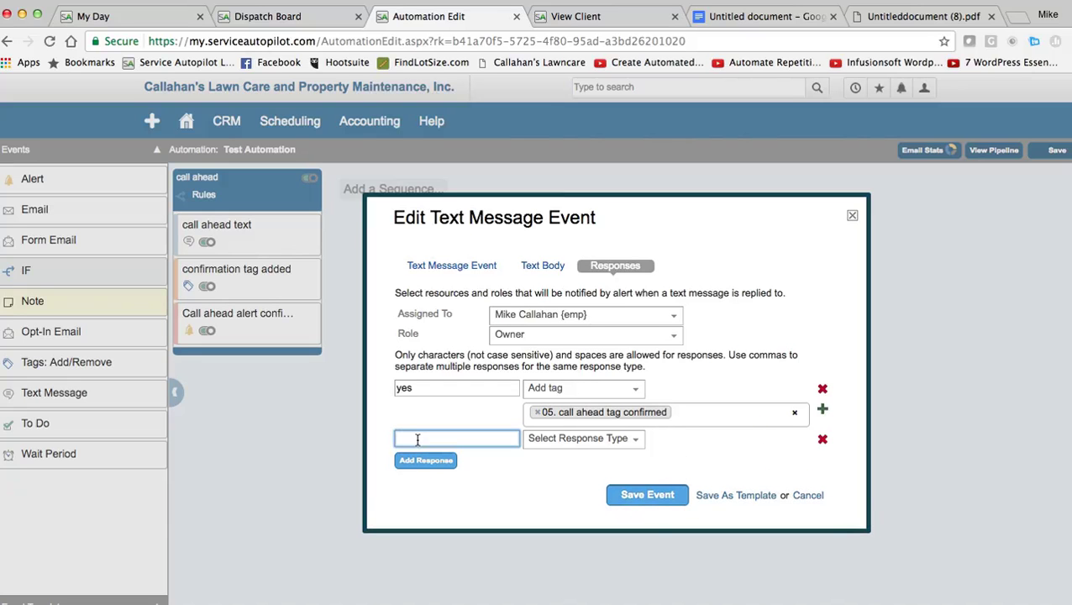
pyautogui.write('no')
pyautogui.click(571, 440)
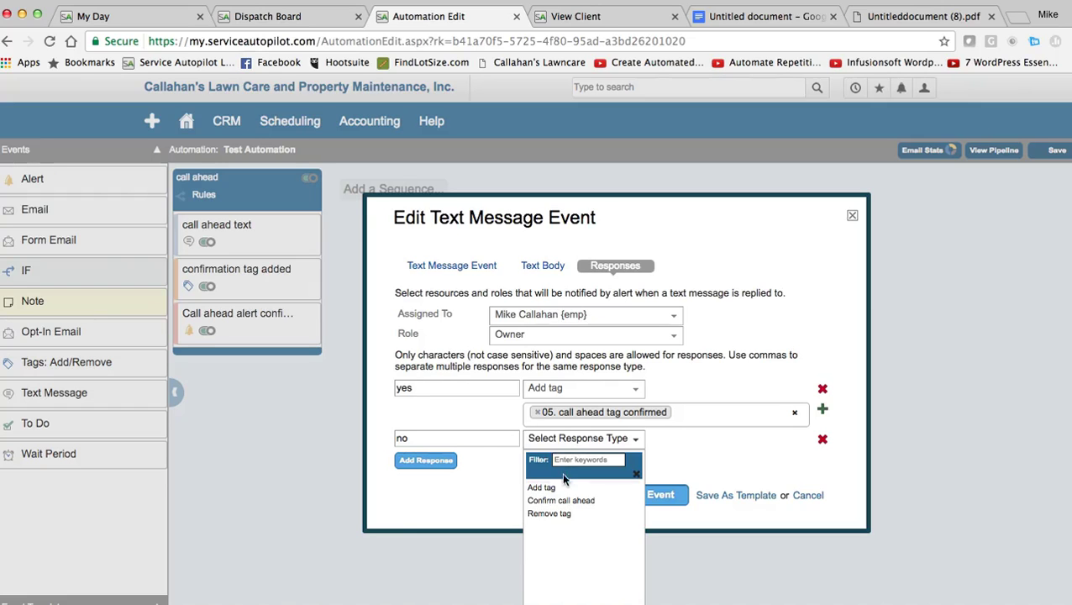
pyautogui.click(555, 487)
pyautogui.click(578, 468)
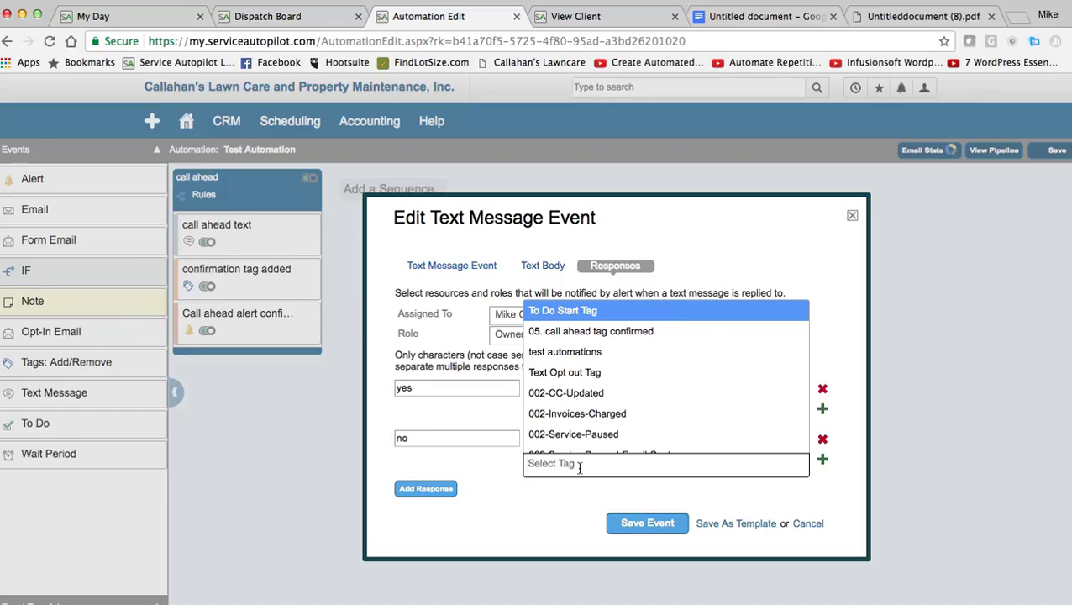
pyautogui.click(569, 512)
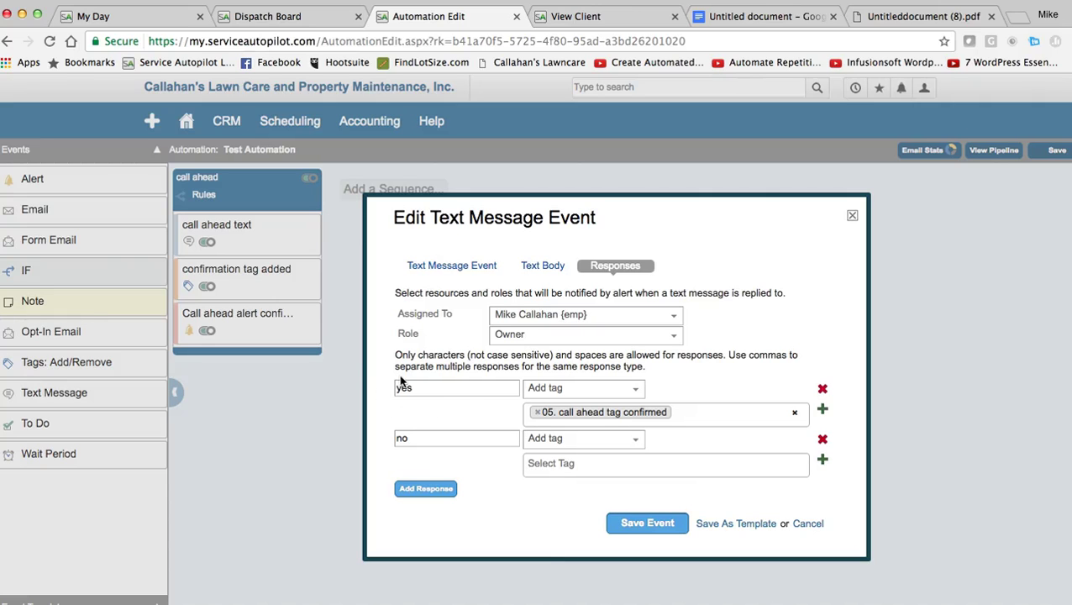
# - Review the message body and response rules of the call ahead text event, and close it without saving
pyautogui.click(548, 266)
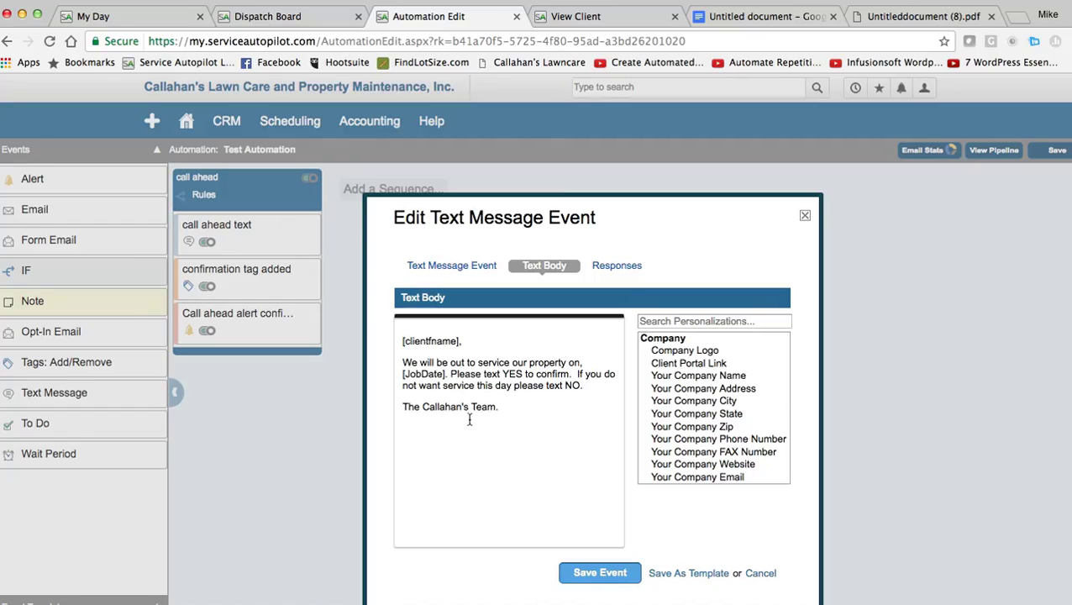
pyautogui.click(621, 267)
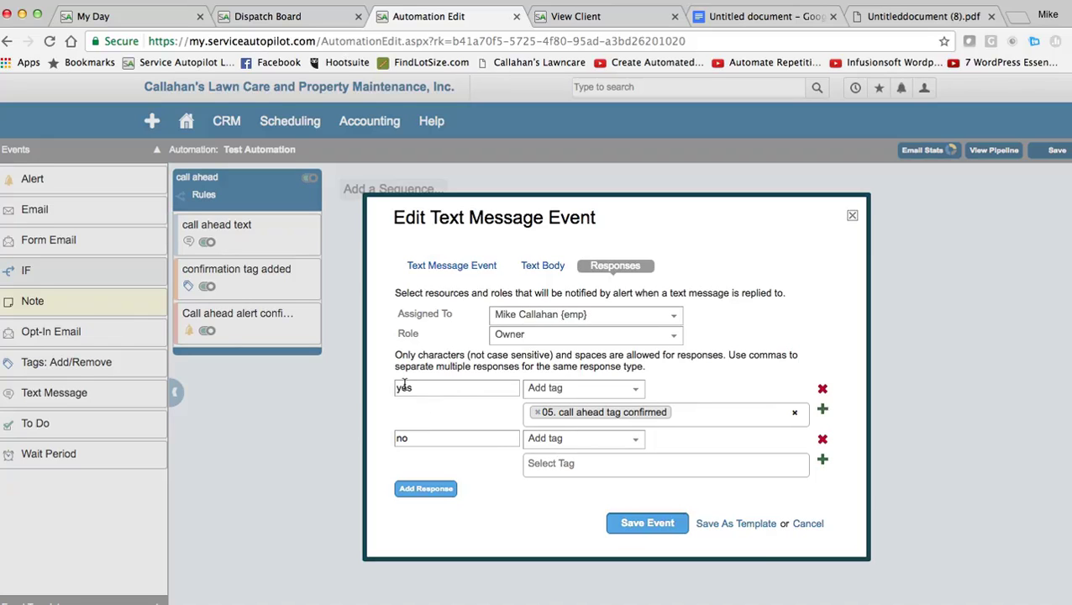
pyautogui.click(807, 523)
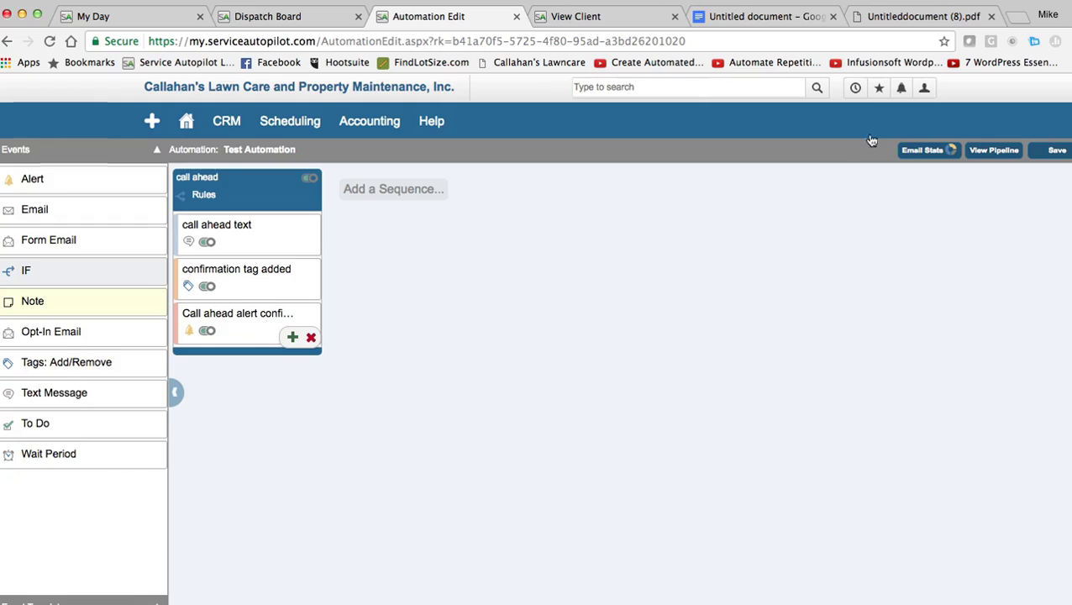
# - Check who is assigned to the Call ahead alert confirmed event and close it without saving
pyautogui.click(263, 317)
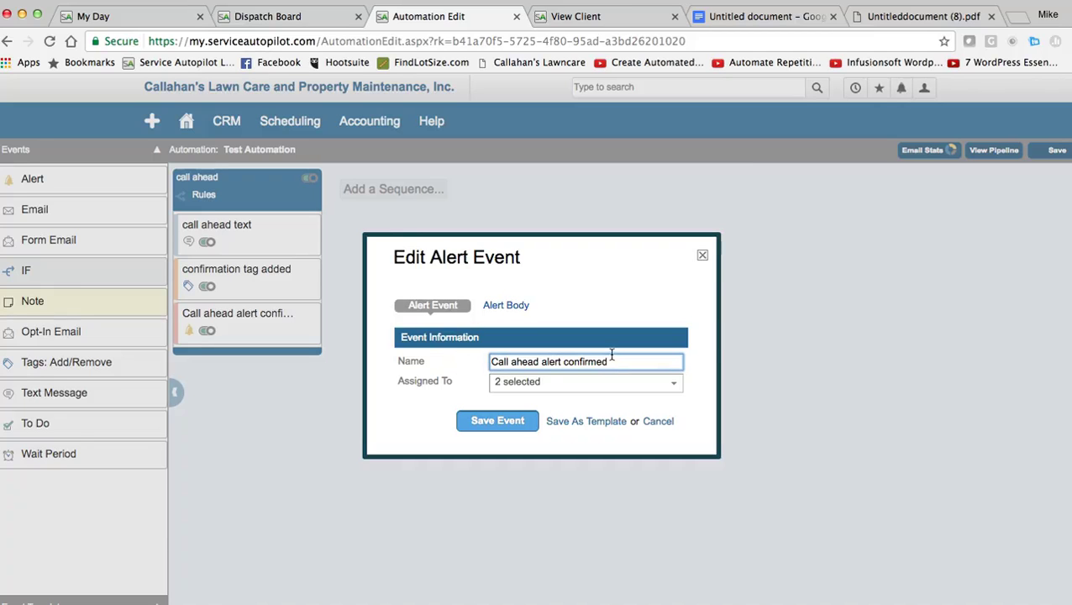
pyautogui.click(515, 390)
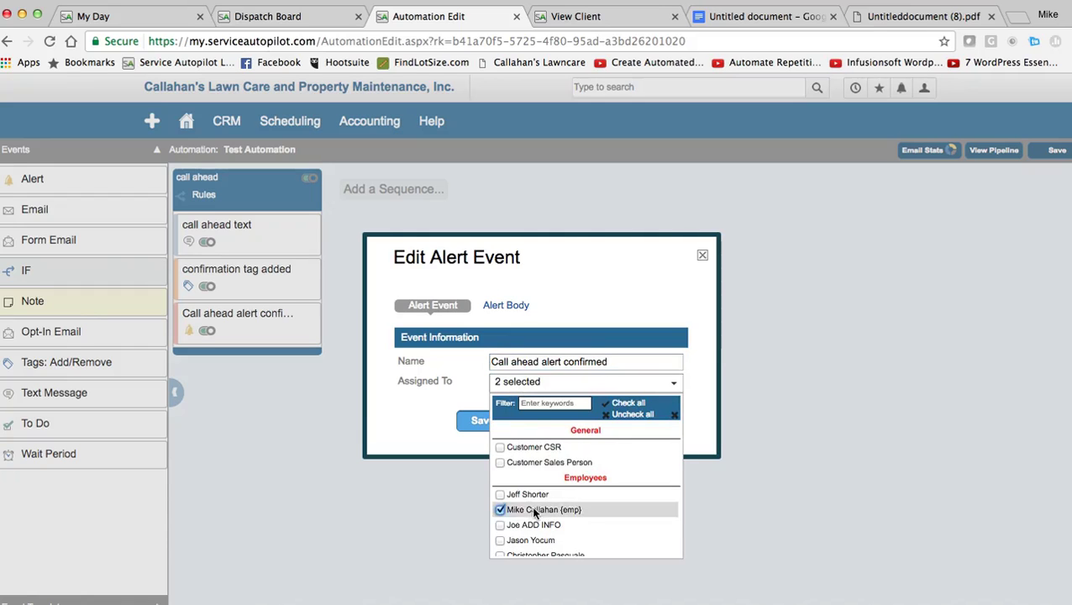
pyautogui.click(706, 402)
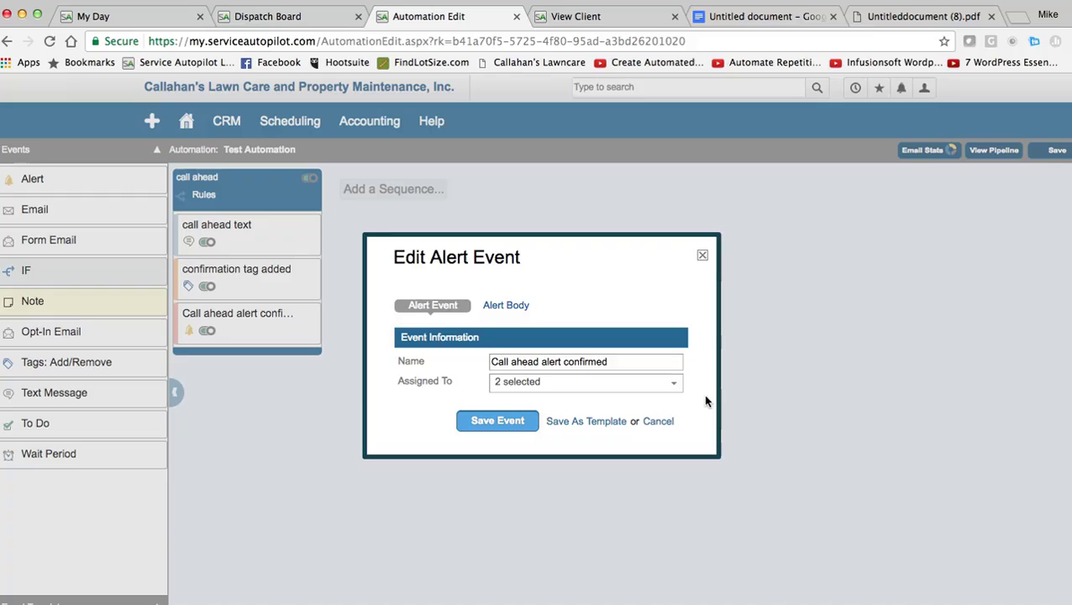
pyautogui.click(659, 422)
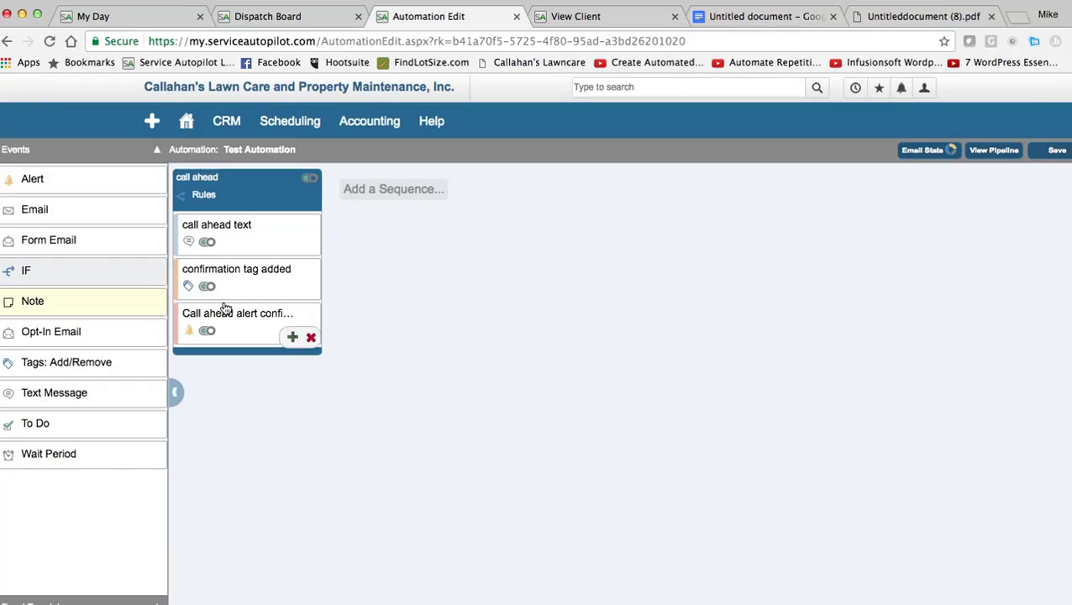
pyautogui.moveTo(234, 309)
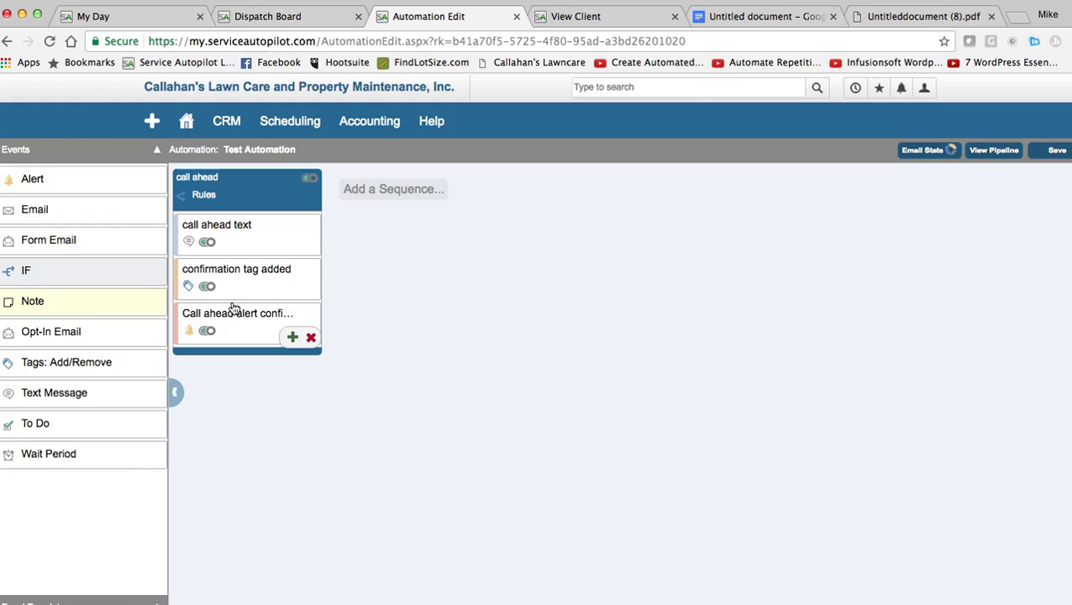